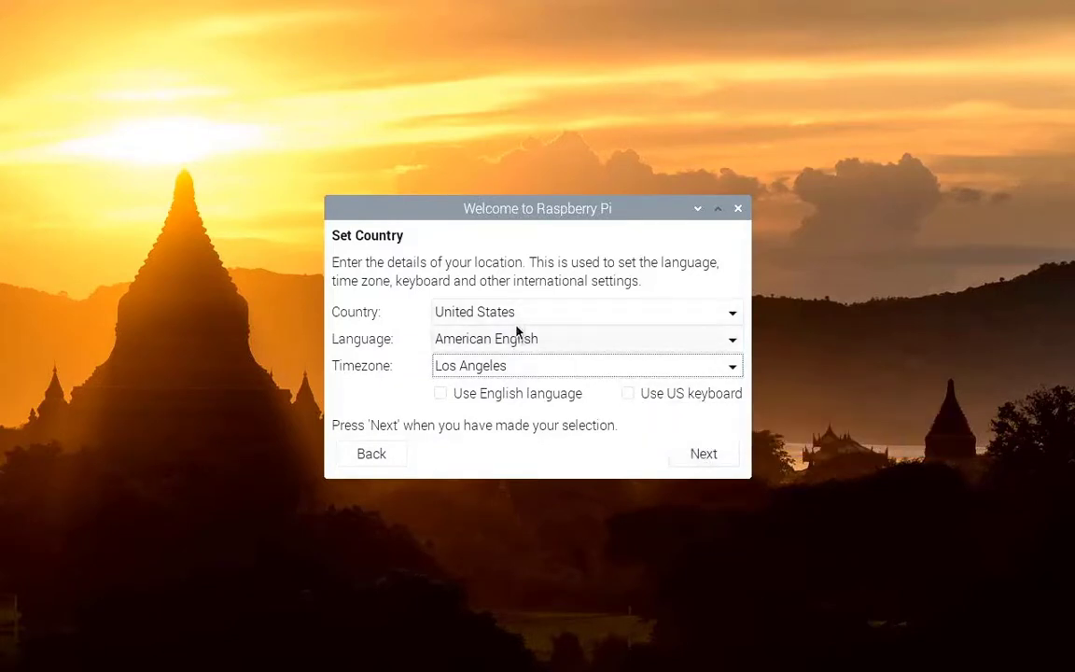
# - Accept the United States, American English and Los Angeles locale settings, and enter and confirm a new password for the default user account
pyautogui.click(713, 456)
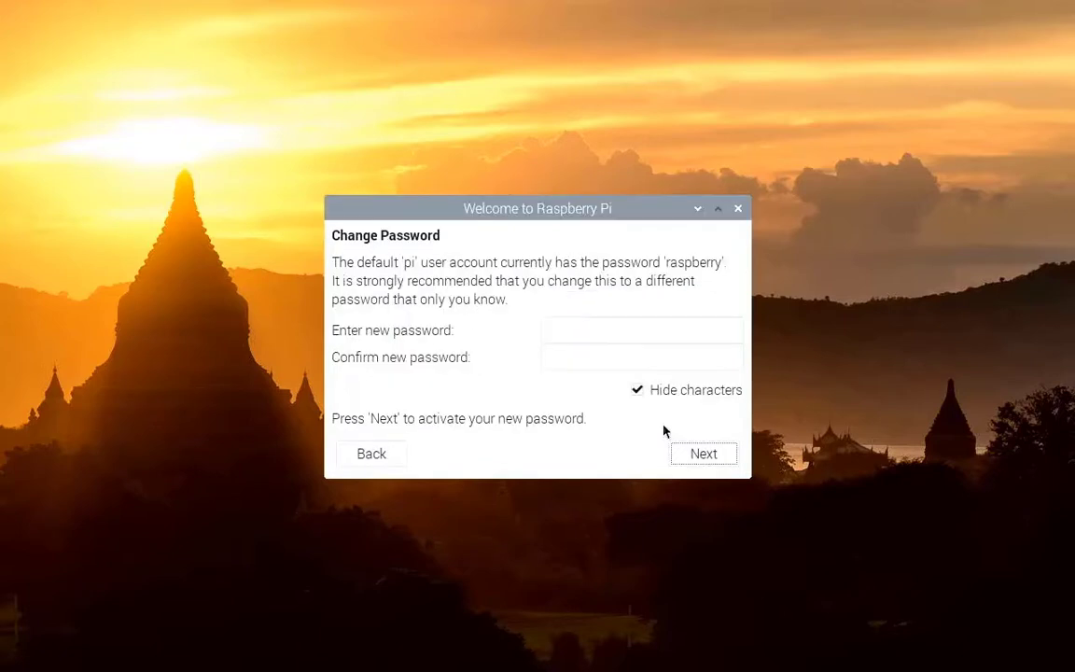
pyautogui.click(597, 334)
pyautogui.write('••••••••')
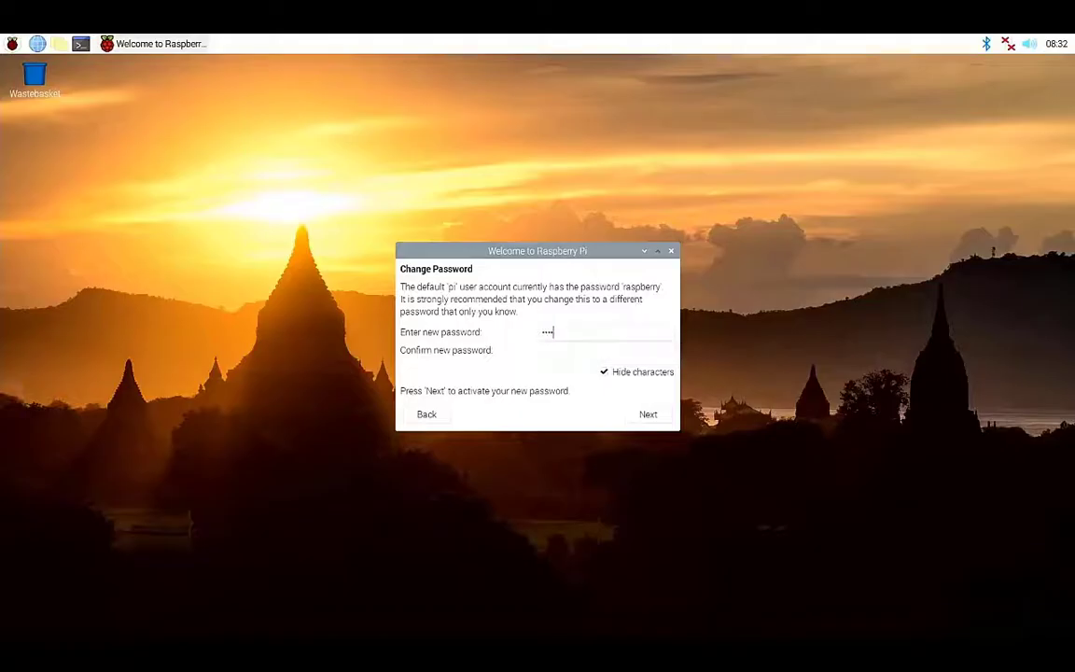
pyautogui.click(585, 353)
pyautogui.write('••••••••')
pyautogui.click(643, 414)
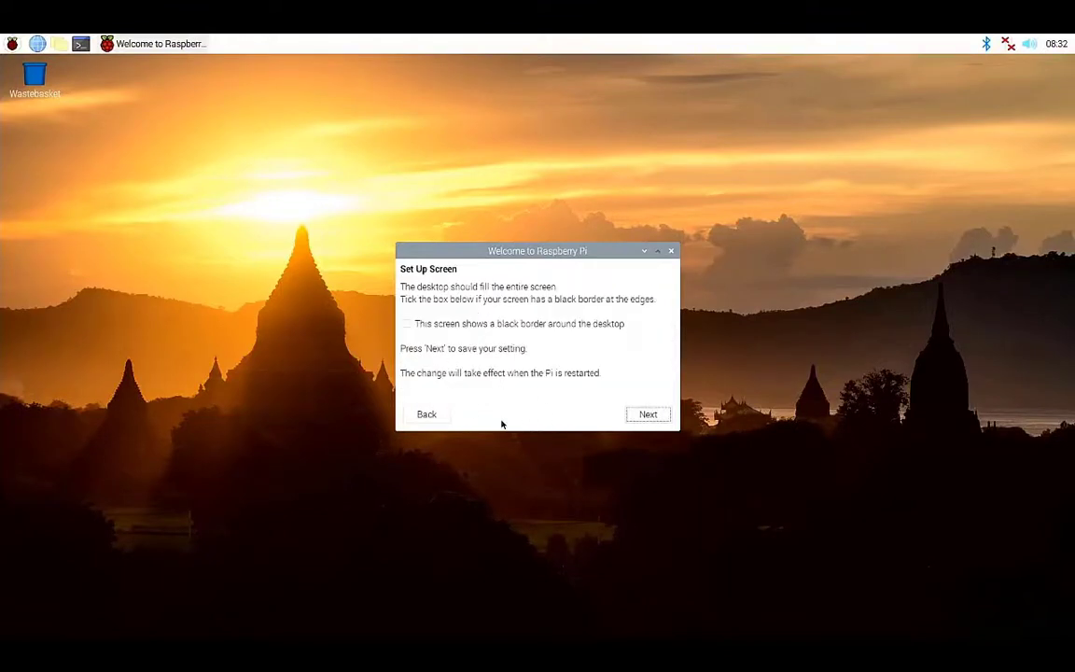
# - Save the screen setup without the black border option, and connect to the chosen wireless network by entering its password
pyautogui.click(654, 416)
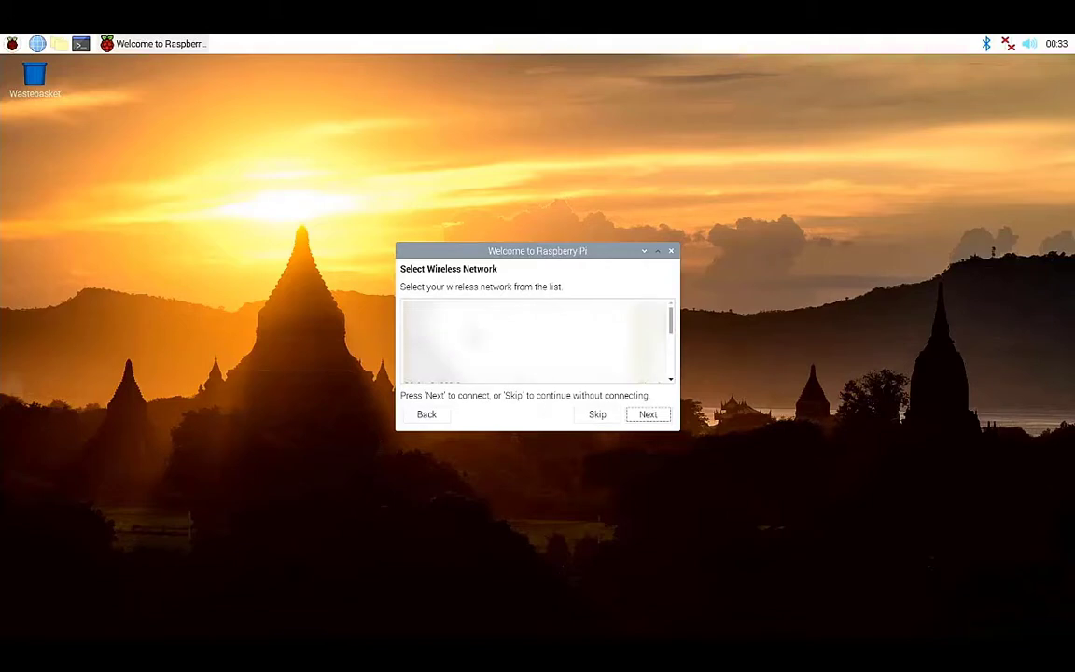
pyautogui.scroll(-5, 537, 341)
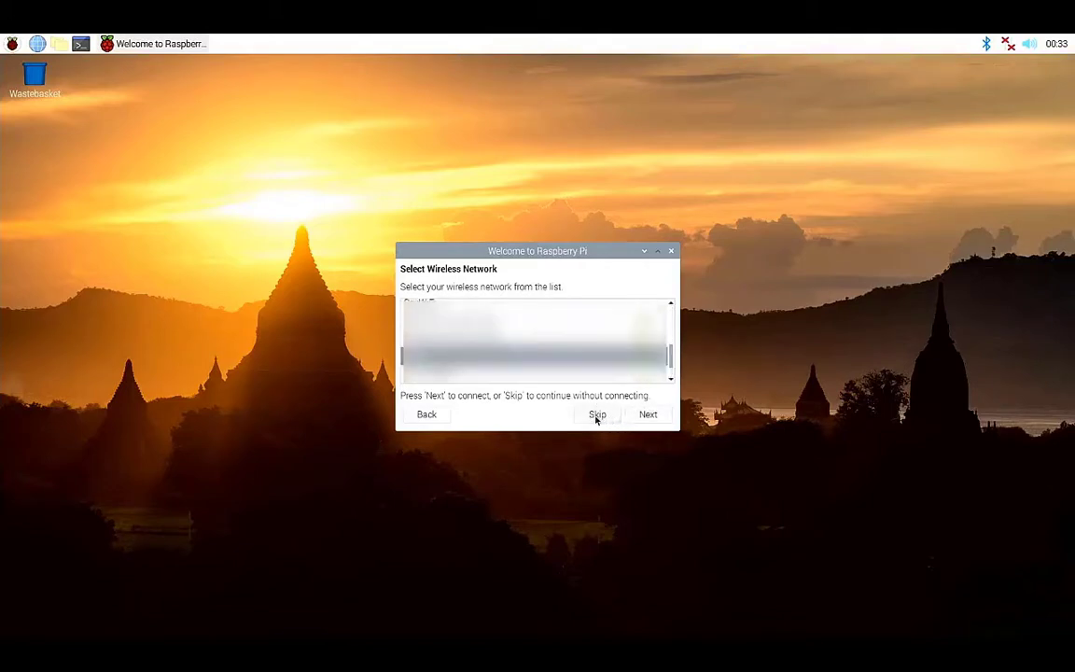
pyautogui.click(649, 415)
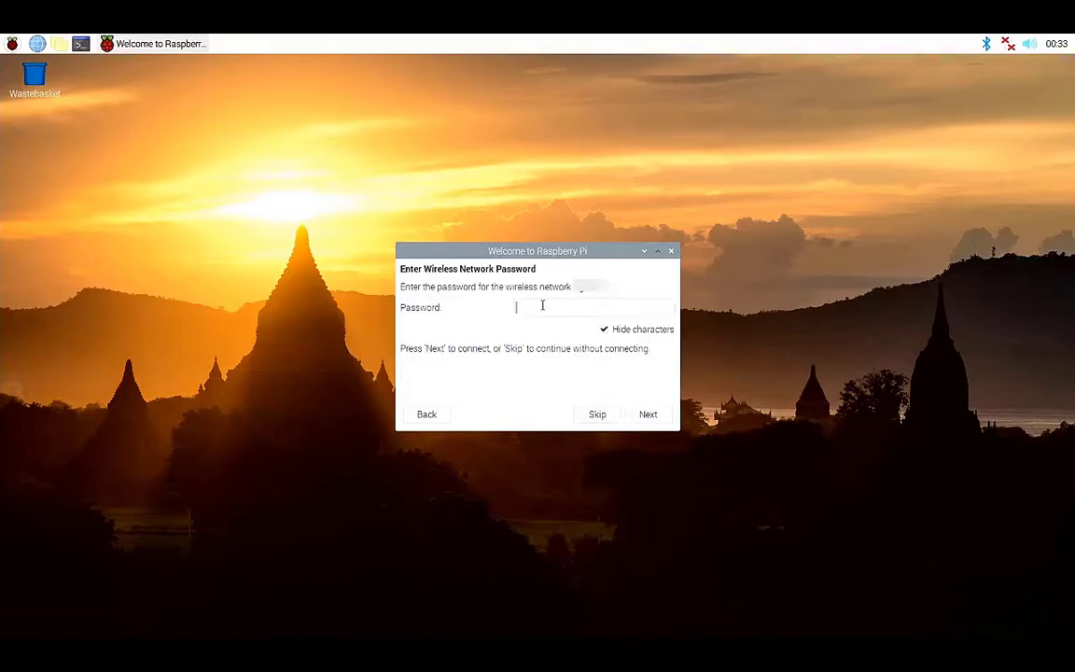
pyautogui.write('••••••••••')
pyautogui.click(653, 414)
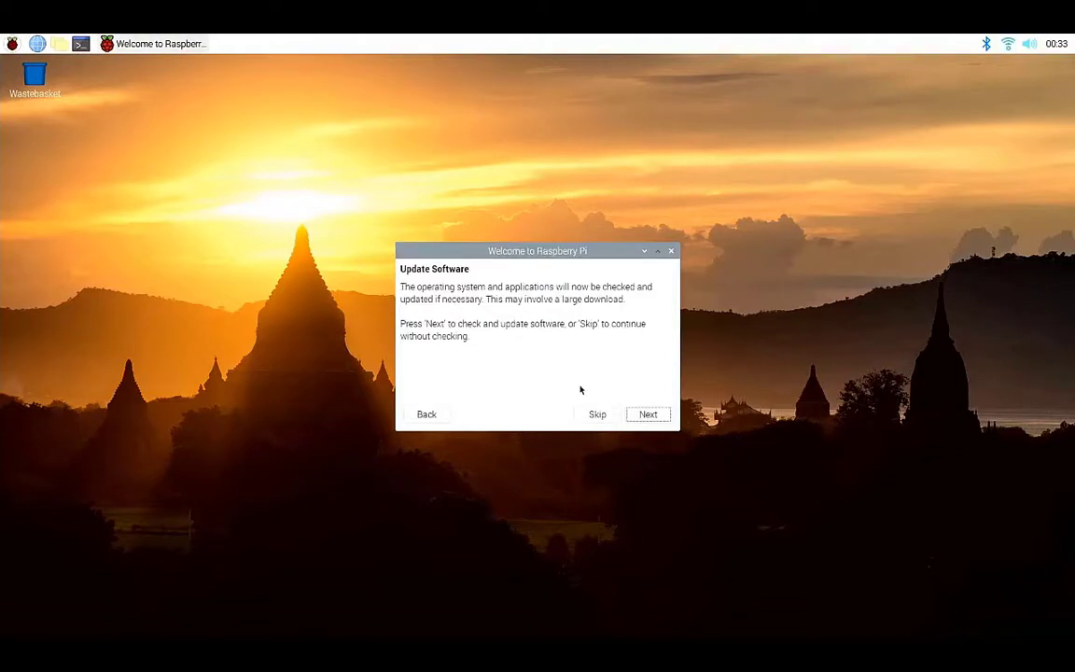
# - Check for and install software updates, and finish the setup wizard by restarting the Pi
pyautogui.click(651, 420)
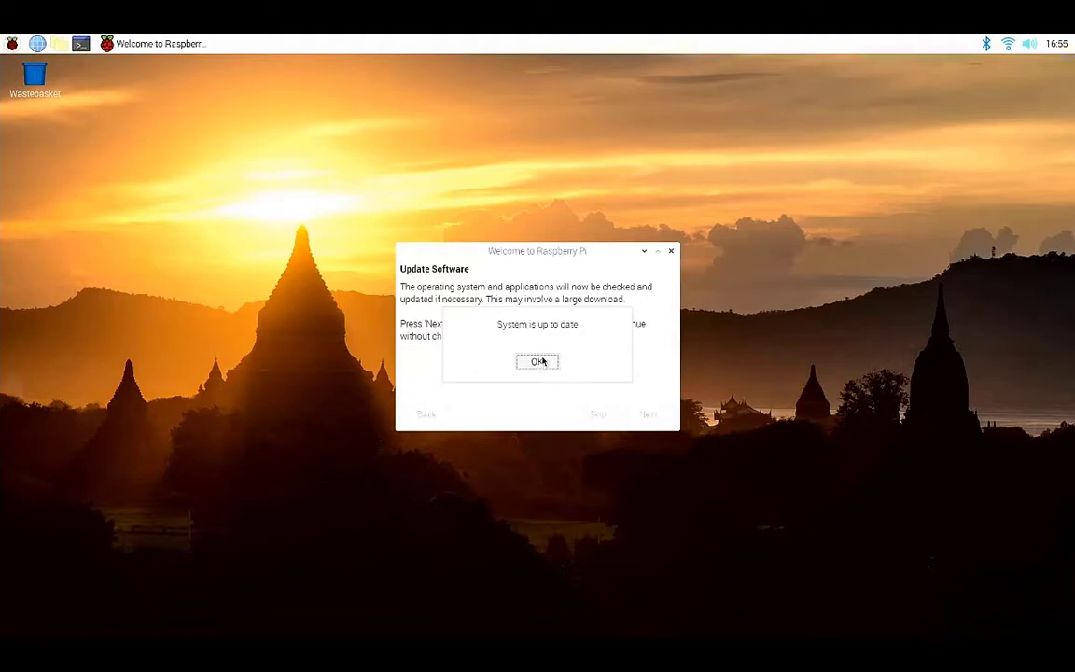
pyautogui.click(538, 363)
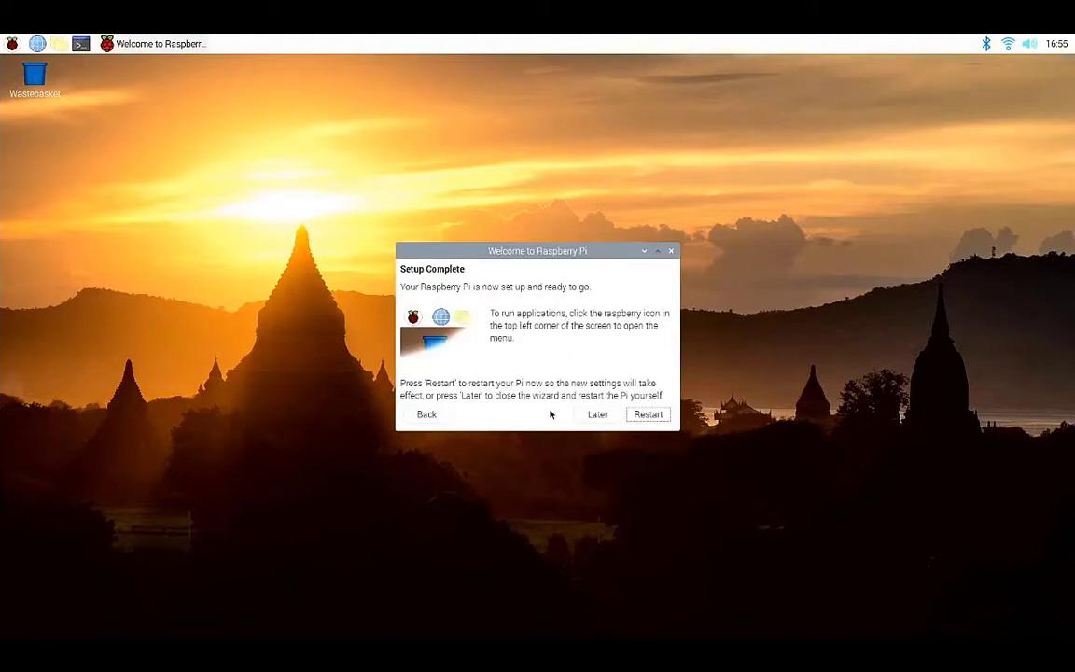
pyautogui.click(649, 416)
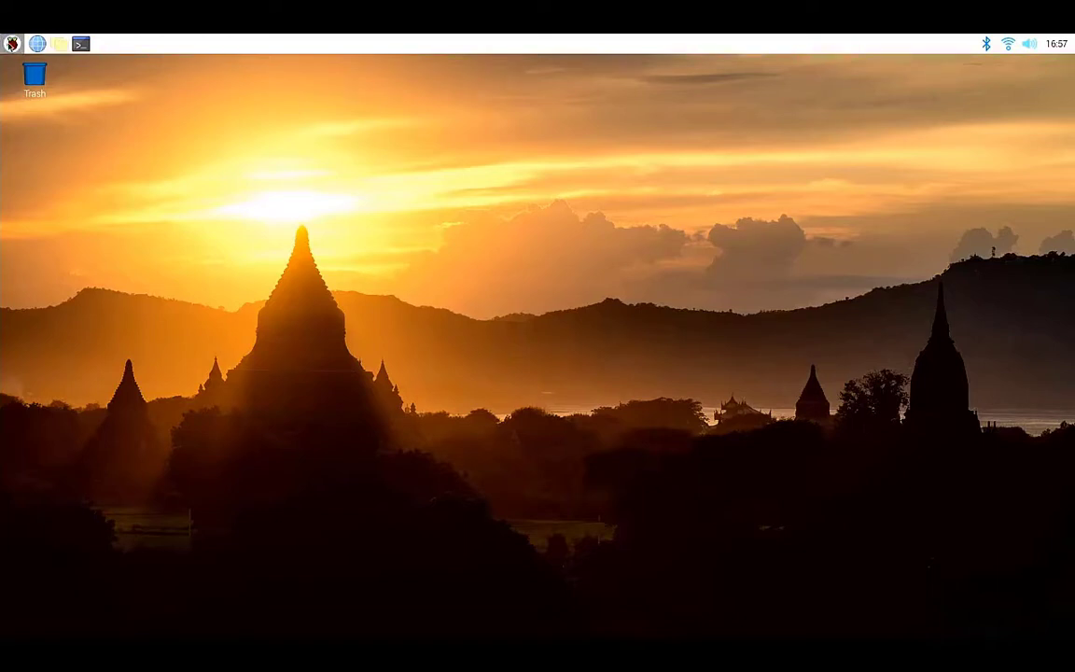
# - Enable the SSH and VNC interfaces in Raspberry Pi Configuration and save the settings
pyautogui.click(12, 44)
pyautogui.moveTo(59, 149)
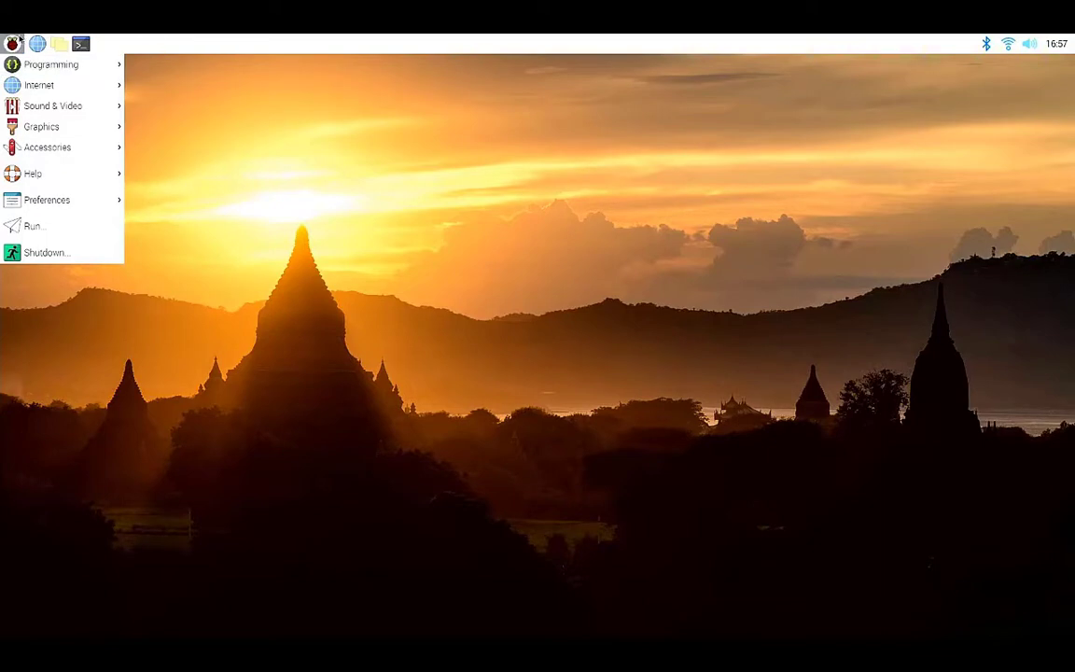
pyautogui.moveTo(42, 200)
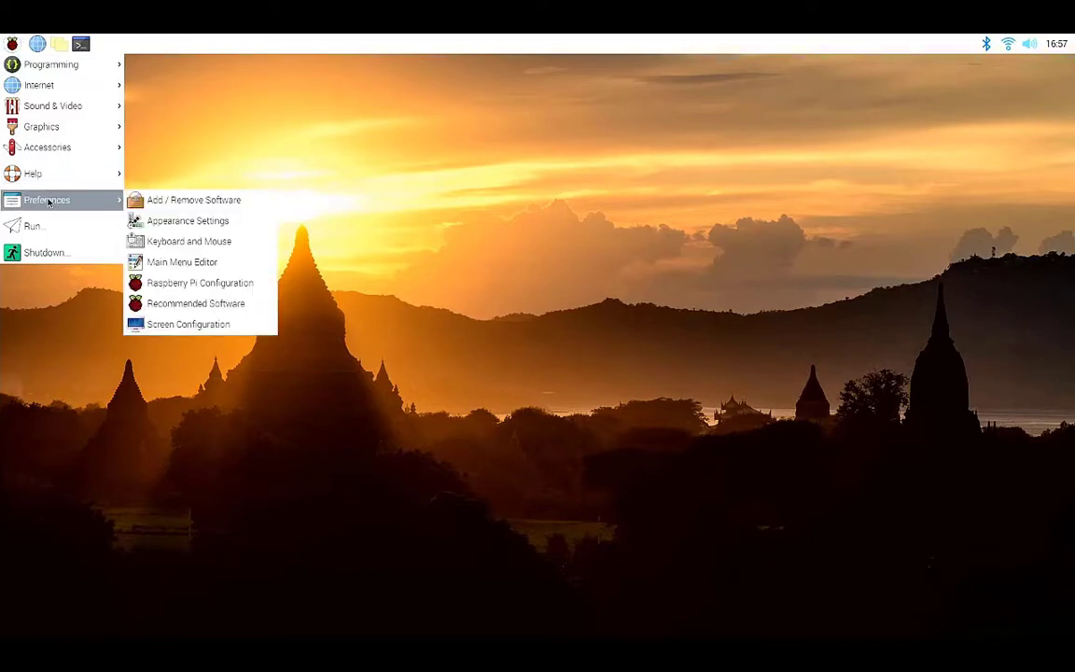
pyautogui.click(191, 283)
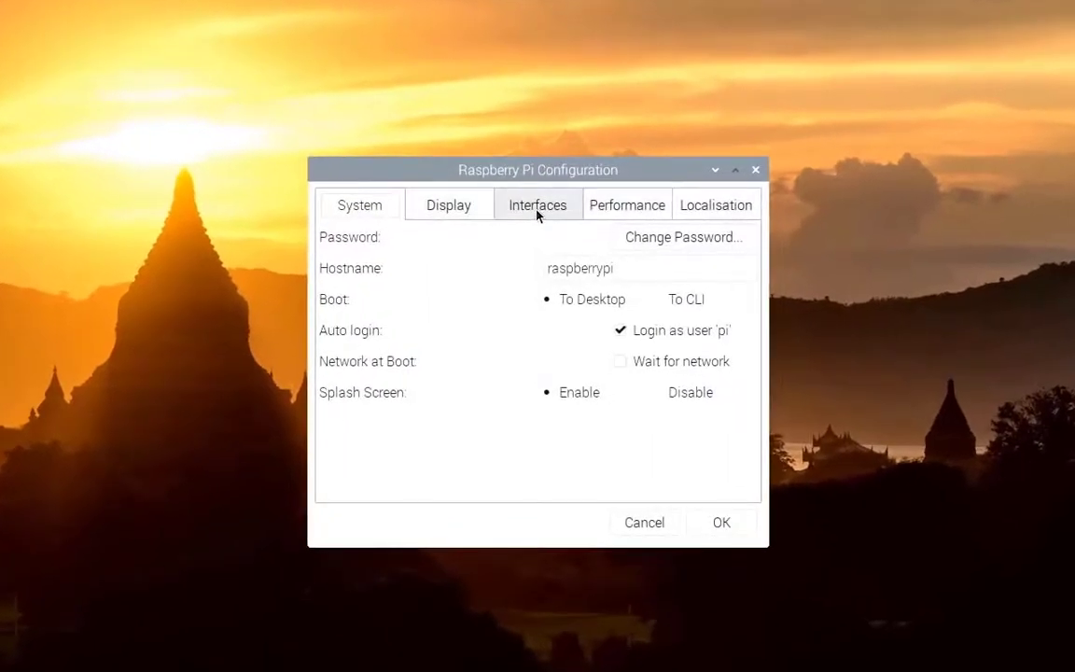
pyautogui.click(537, 207)
pyautogui.click(552, 271)
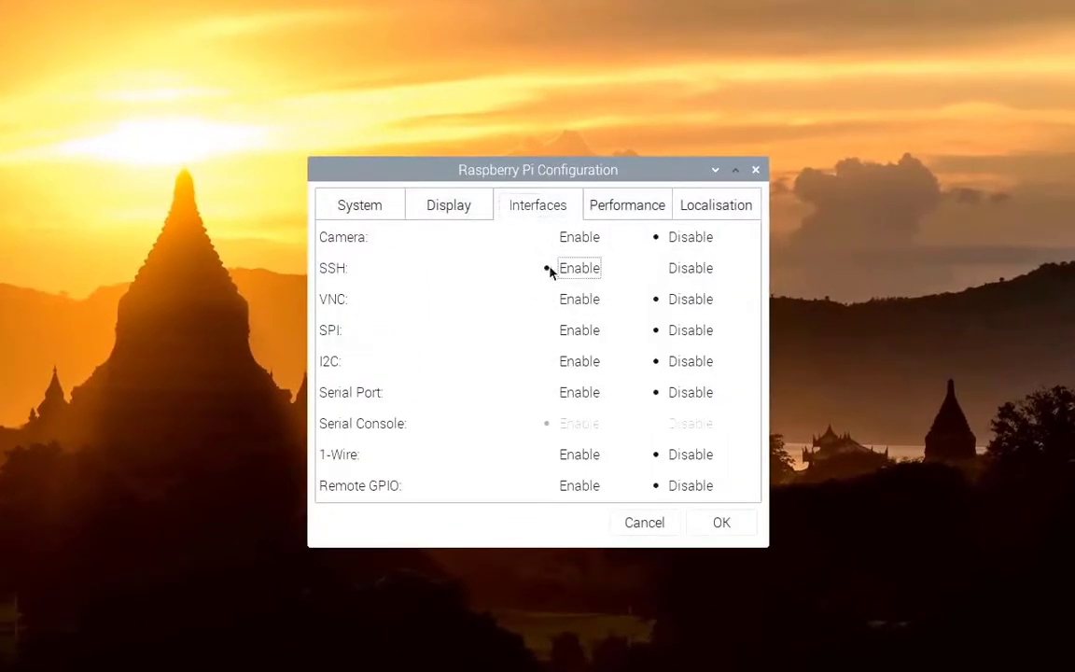
pyautogui.click(548, 302)
pyautogui.click(721, 522)
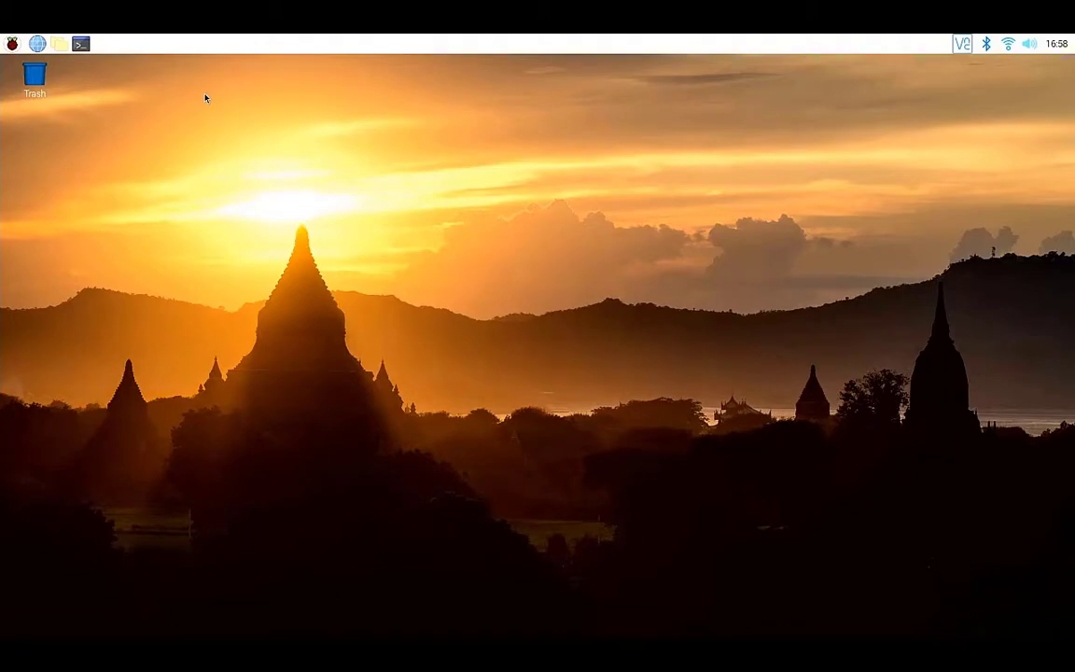
# - Open a terminal and refresh the package lists with sudo apt-get update
pyautogui.click(81, 44)
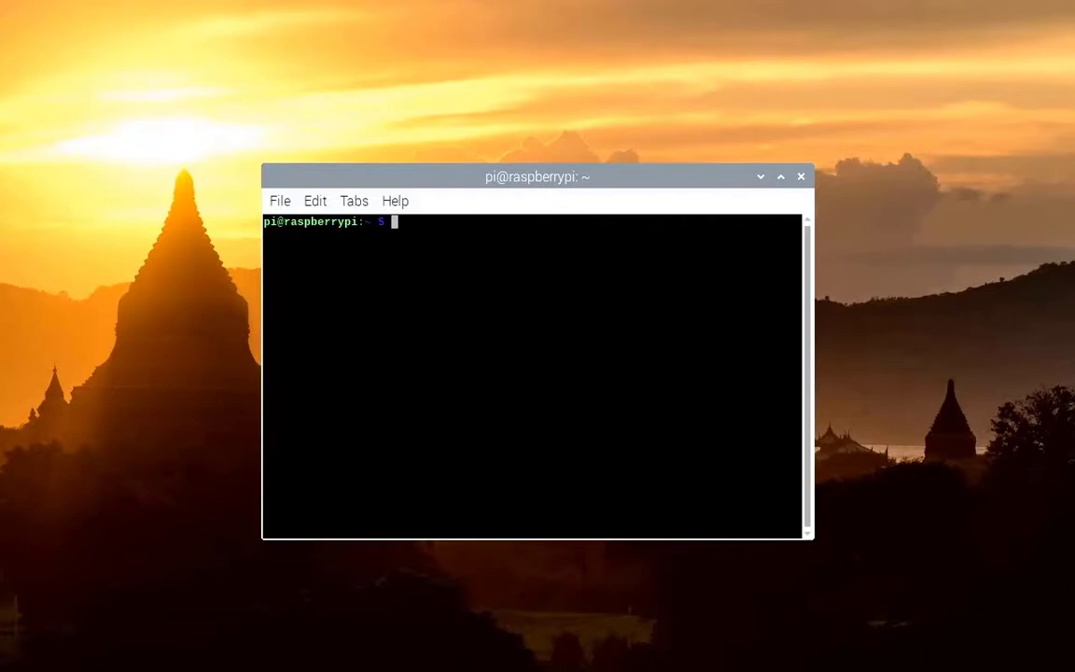
pyautogui.write('sudo apt-get')
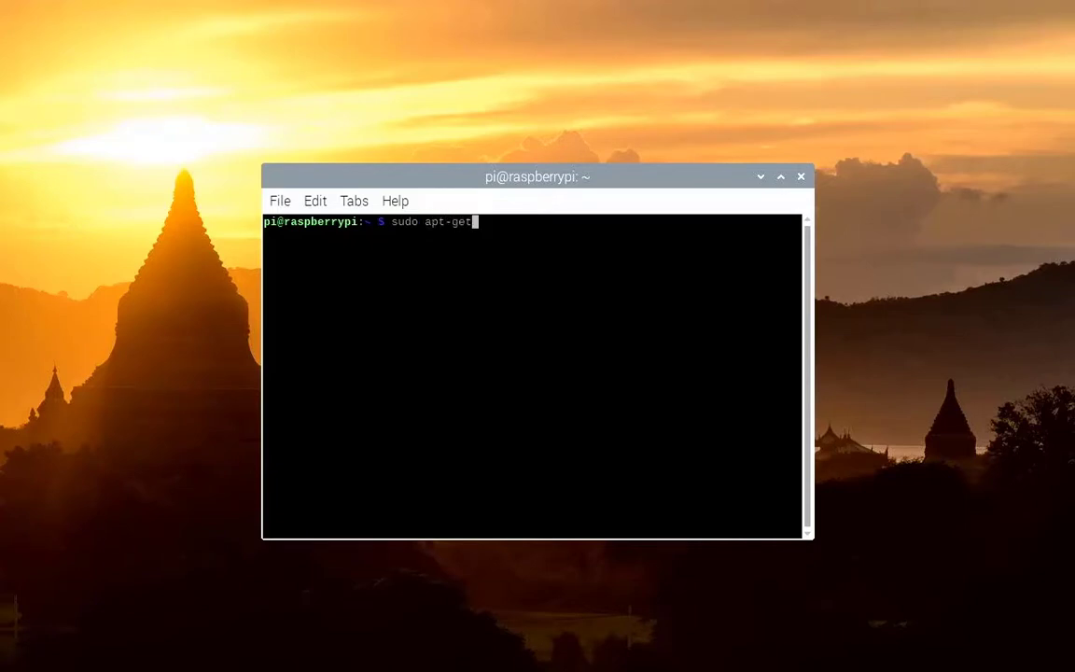
pyautogui.write(' update')
pyautogui.press('Return')
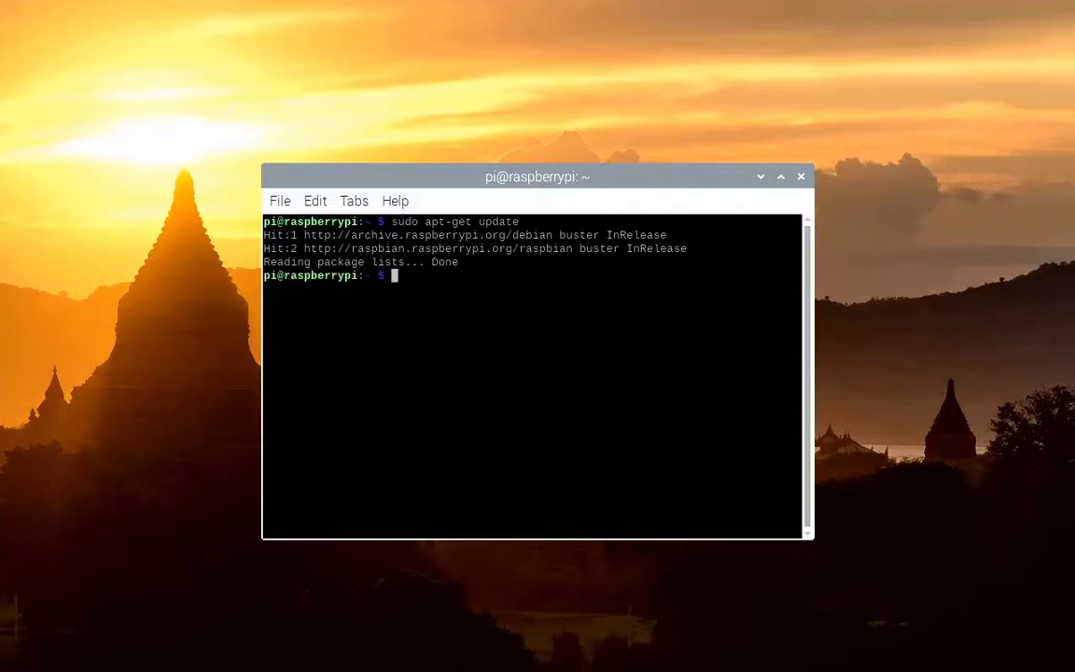
# - Upgrade the installed packages with sudo apt-get upgrade
pyautogui.write('sudo apt-g')
pyautogui.write('et upgrade')
pyautogui.press('Return')
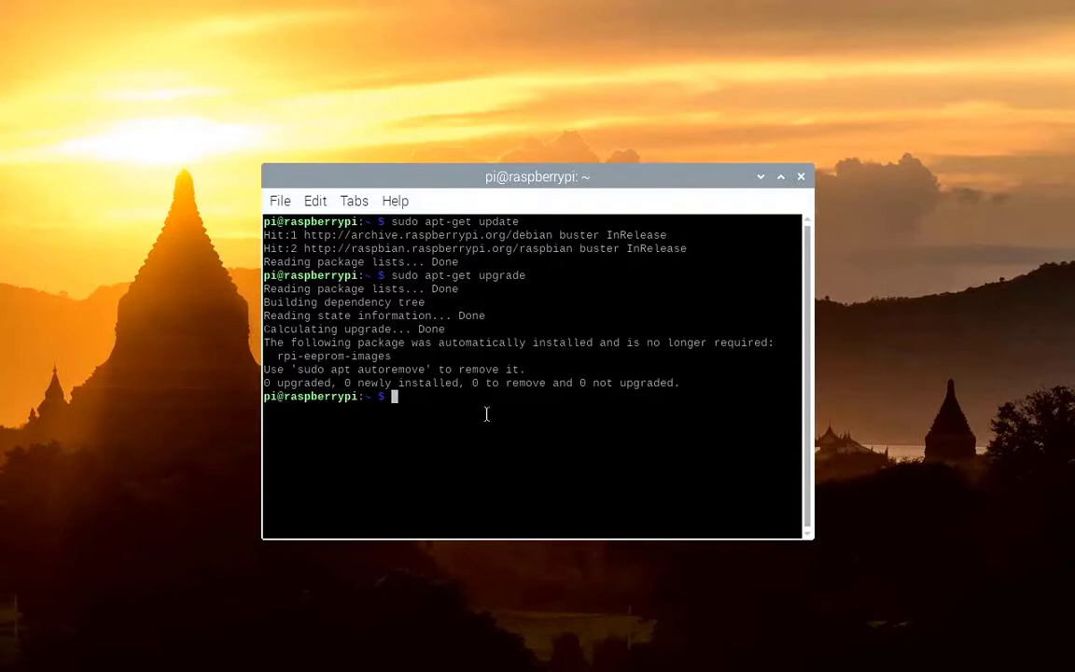
# - Remove the unneeded rpi-eeprom-images package with sudo apt autoremove, answering y to continue
pyautogui.write('sudo apt autoremove')
pyautogui.press('Return')
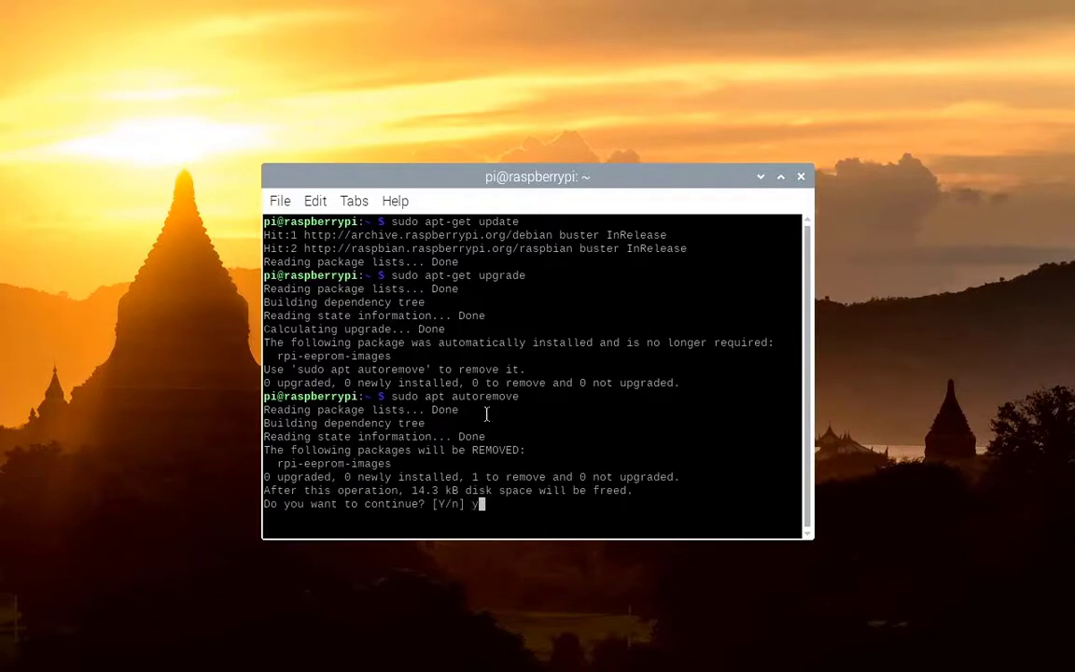
pyautogui.write('y')
pyautogui.press('Return')
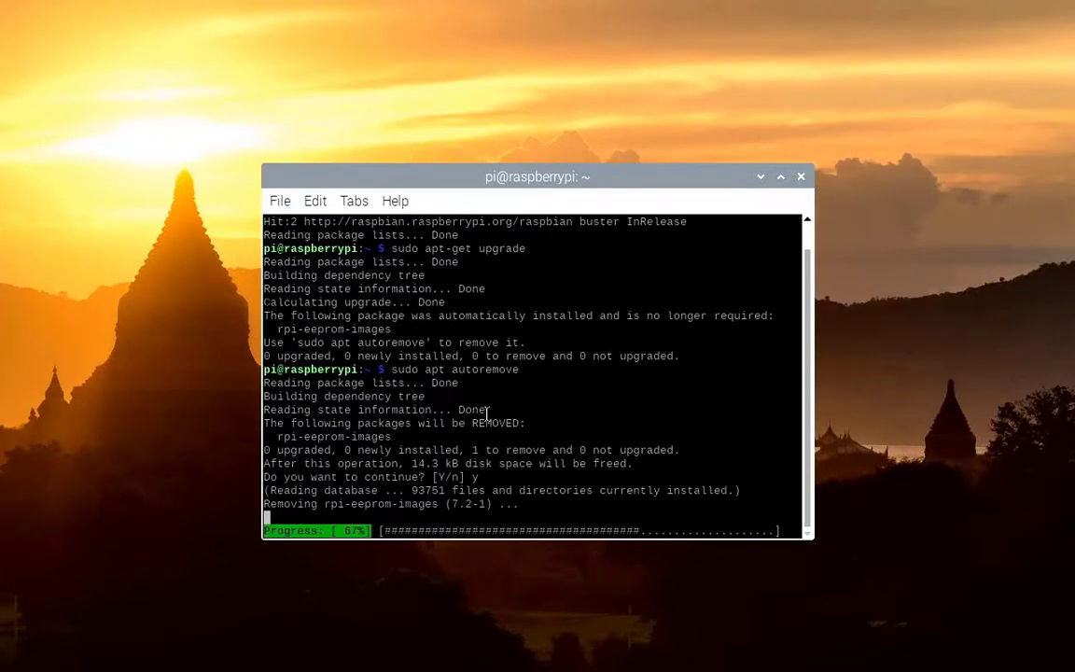
# - Run a distribution upgrade with sudo apt-get dist-upgrade
pyautogui.write('sud')
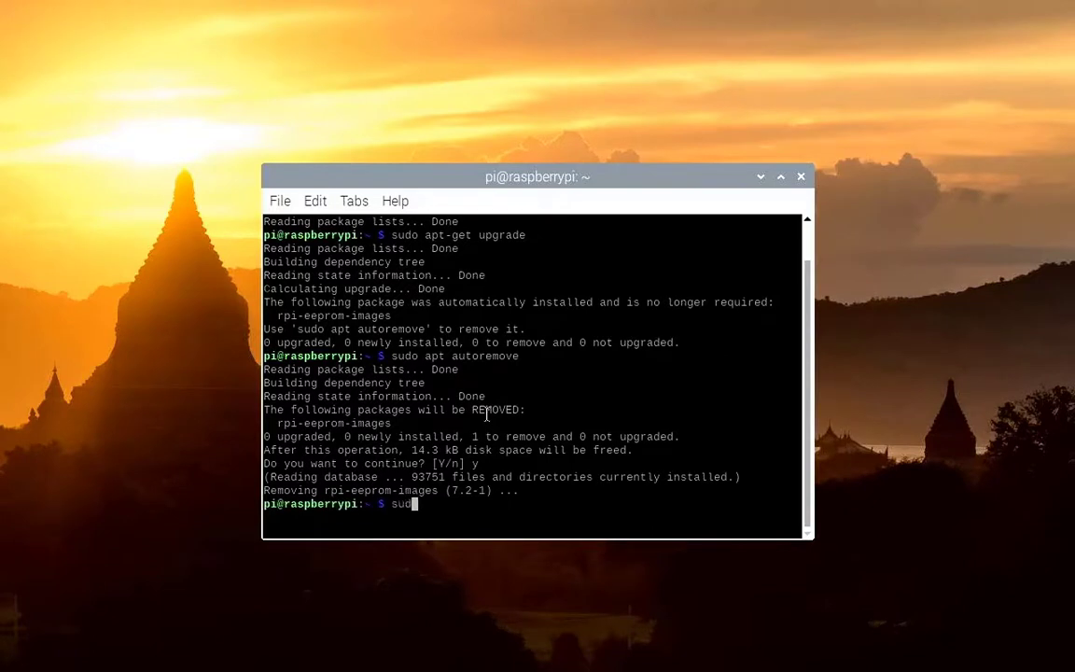
pyautogui.write('o apt-get di')
pyautogui.press('Tab')
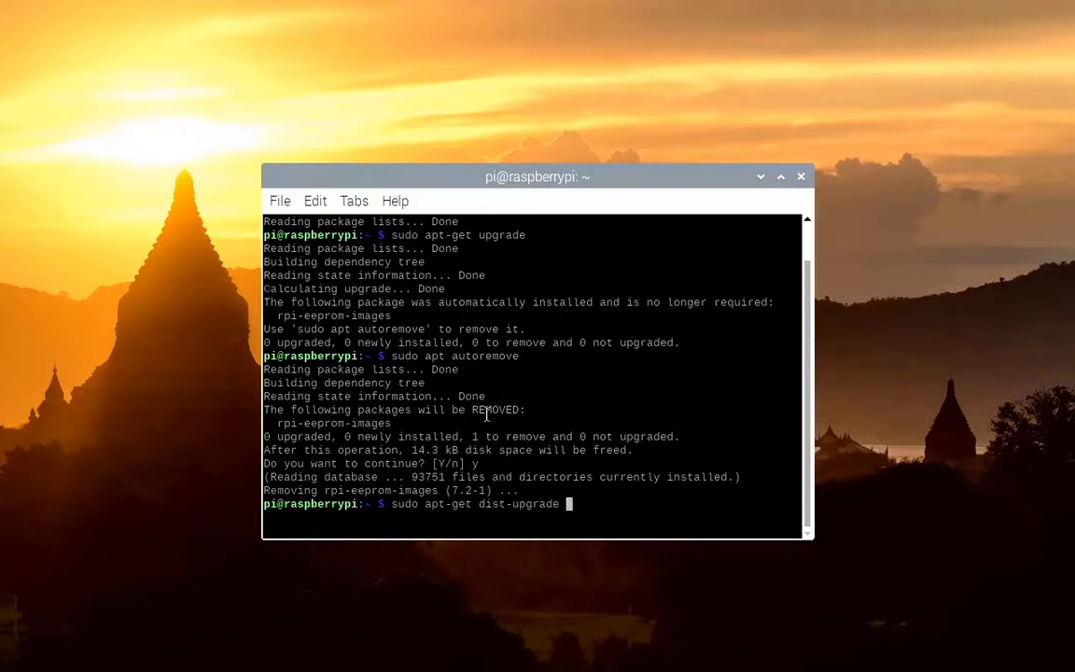
pyautogui.press('Return')
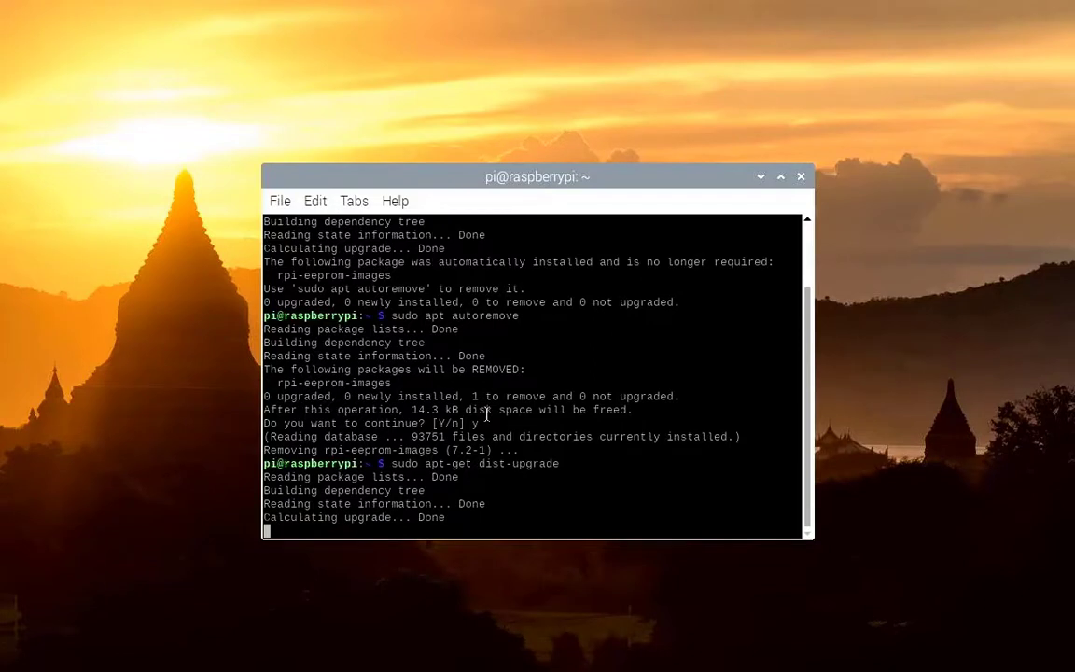